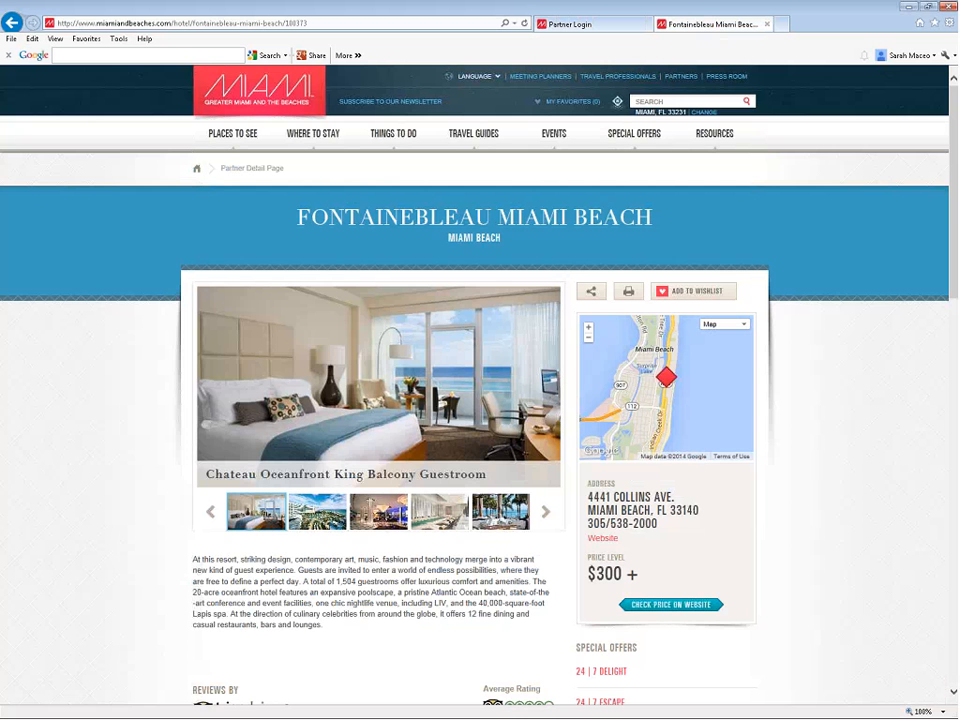
# - Browse the hotel photo gallery, past the Sorrento Penthouse, back to the guestroom photo
pyautogui.click(551, 513)
pyautogui.click(551, 513)
pyautogui.click(551, 513)
pyautogui.click(551, 513)
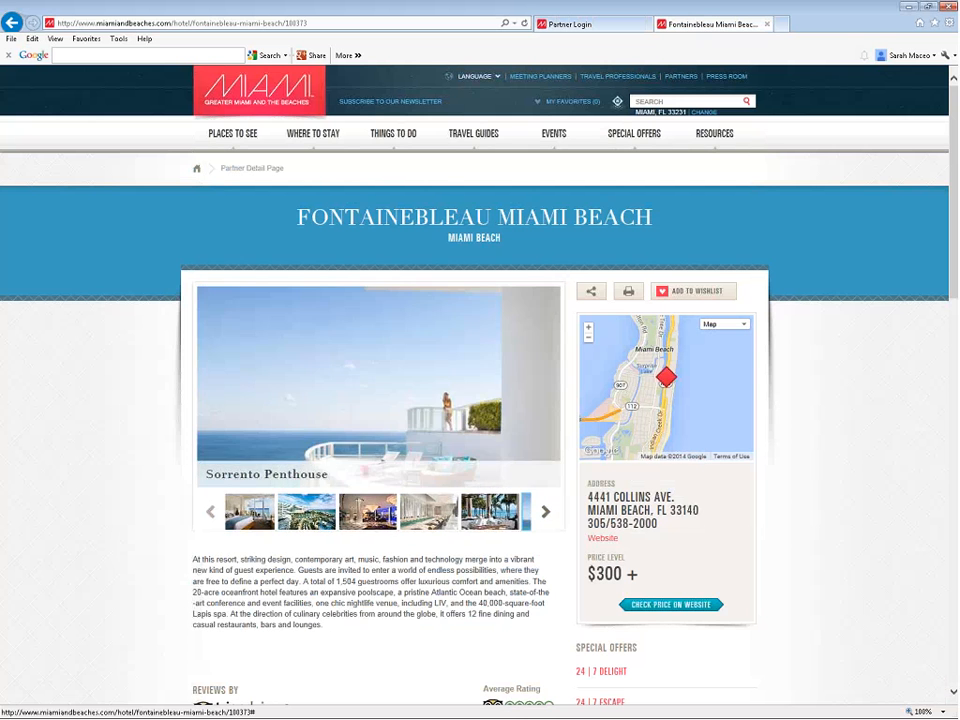
pyautogui.click(547, 513)
pyautogui.click(547, 513)
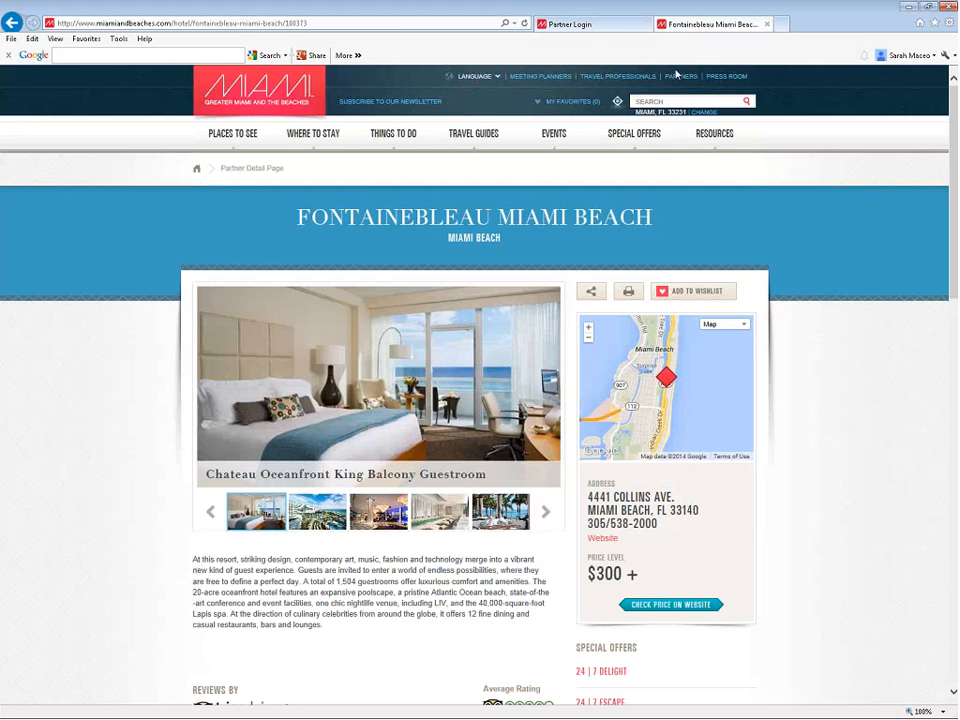
# - Sign in on the Partner Login page with the partner user ID and password
pyautogui.click(606, 30)
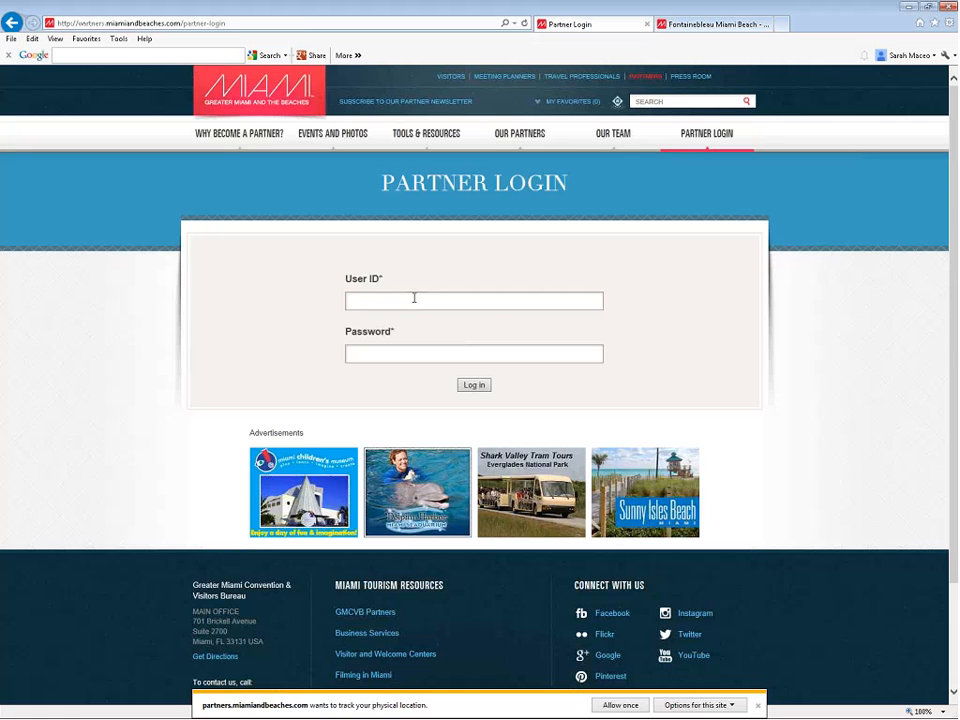
pyautogui.click(414, 298)
pyautogui.press('Tab')
pyautogui.press('Tab')
pyautogui.click(477, 388)
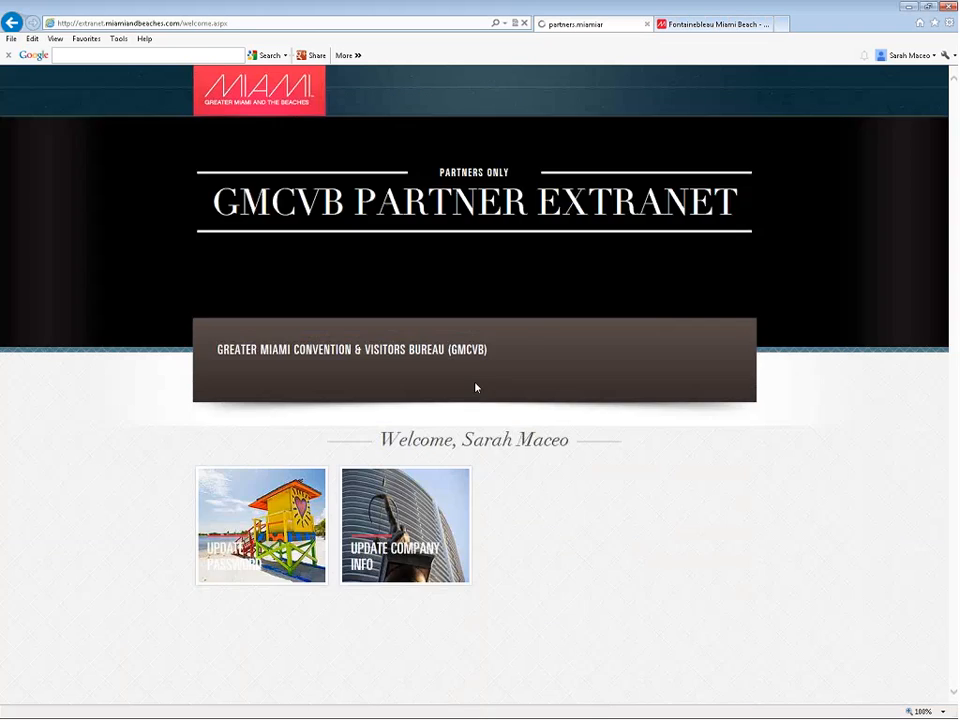
# - Go to the Manage Images section listing the company's approved images
pyautogui.scroll(-1, 776, 342)
pyautogui.scroll(-3, 770, 342)
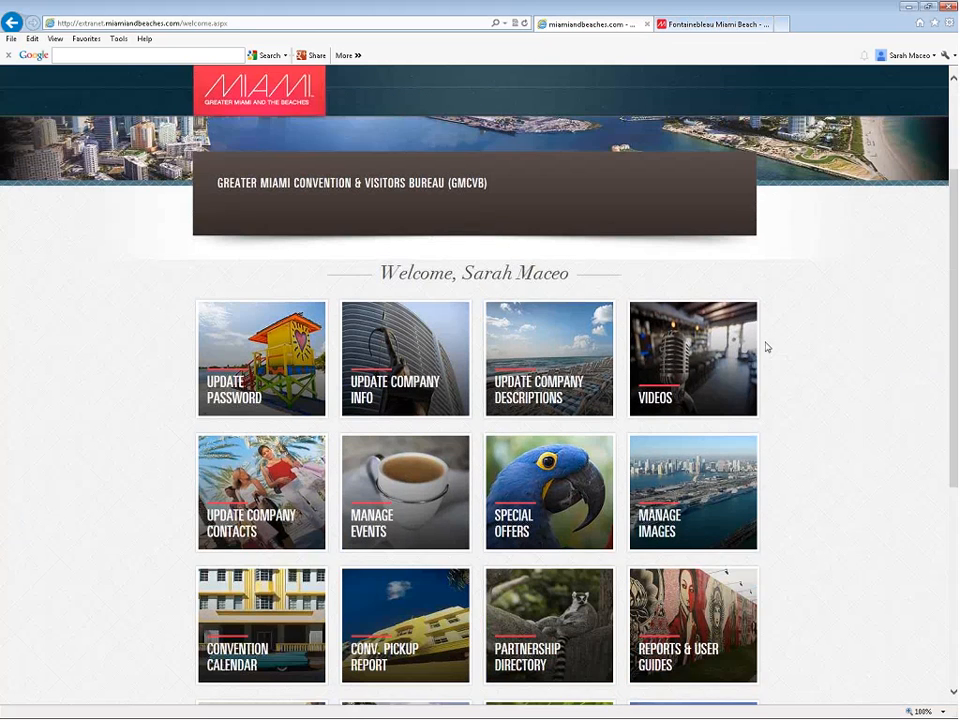
pyautogui.scroll(-2, 766, 342)
pyautogui.scroll(-1, 784, 368)
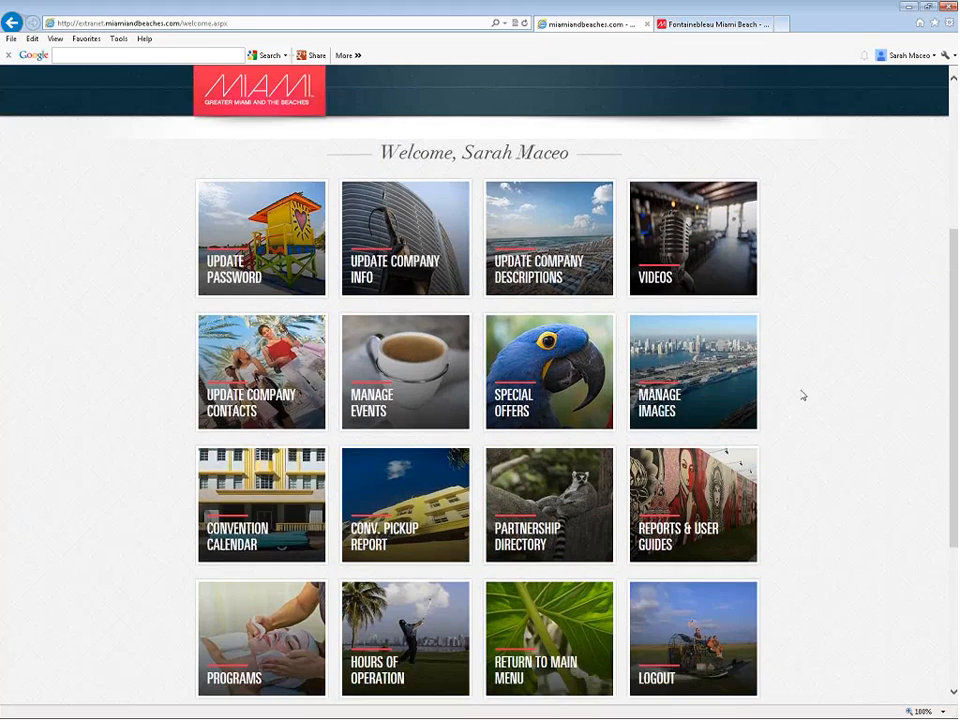
pyautogui.scroll(-1, 790, 394)
pyautogui.click(680, 388)
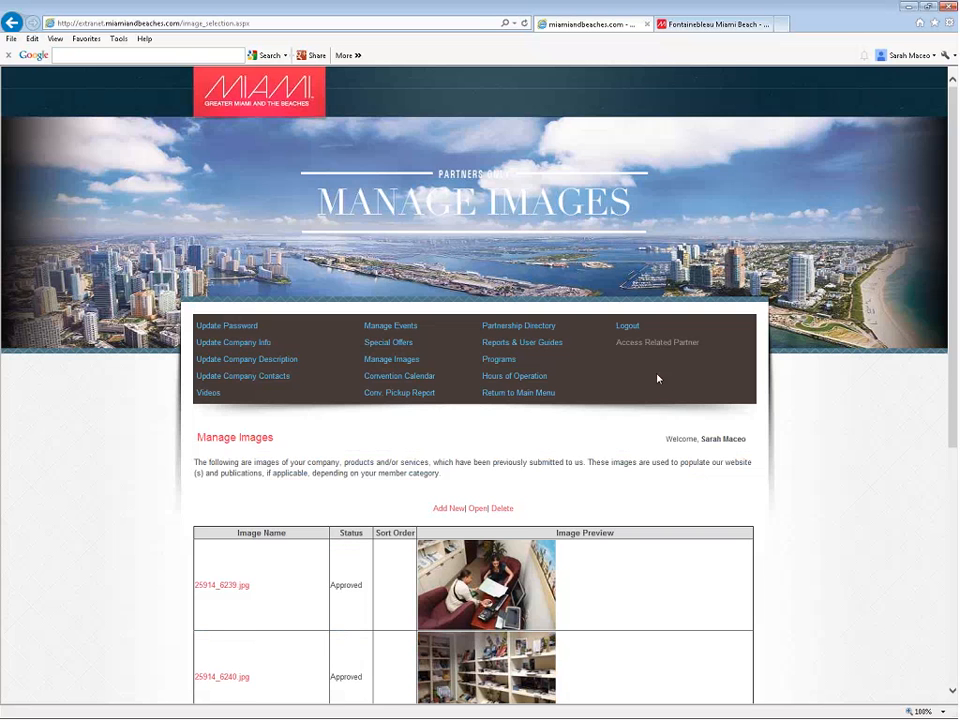
pyautogui.scroll(-1, 668, 380)
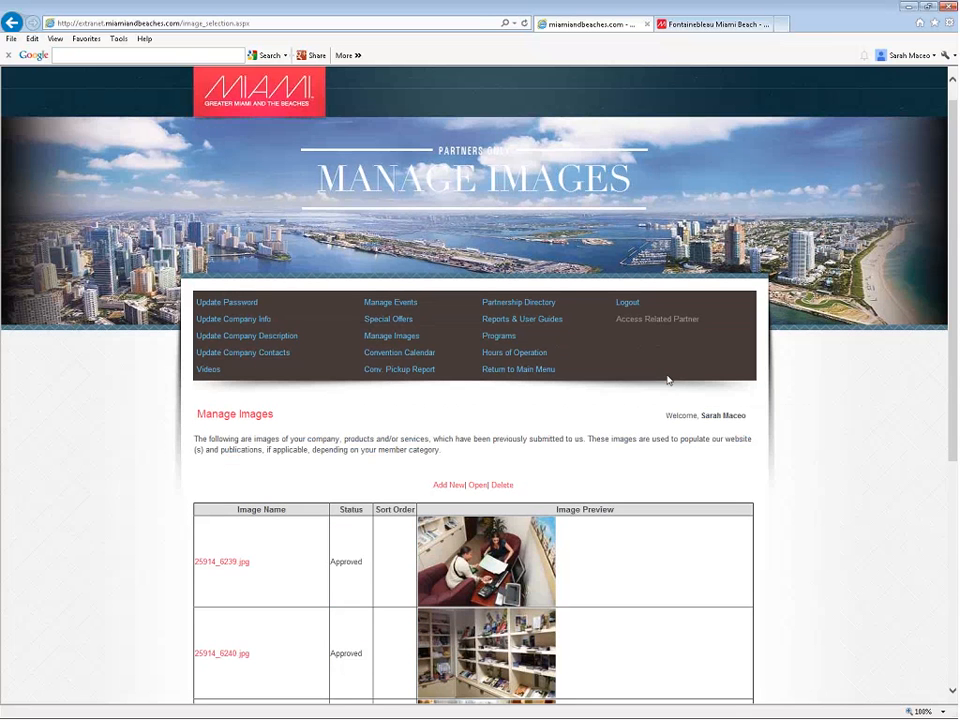
pyautogui.scroll(-3, 668, 380)
pyautogui.scroll(-5, 668, 380)
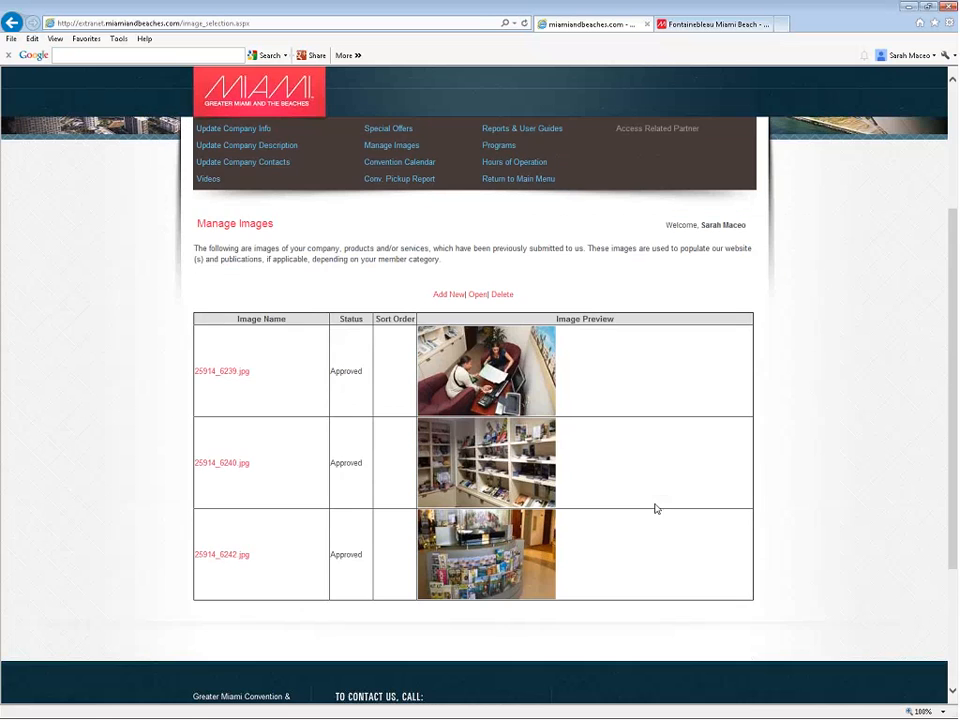
pyautogui.scroll(-4, 636, 513)
pyautogui.scroll(4, 634, 508)
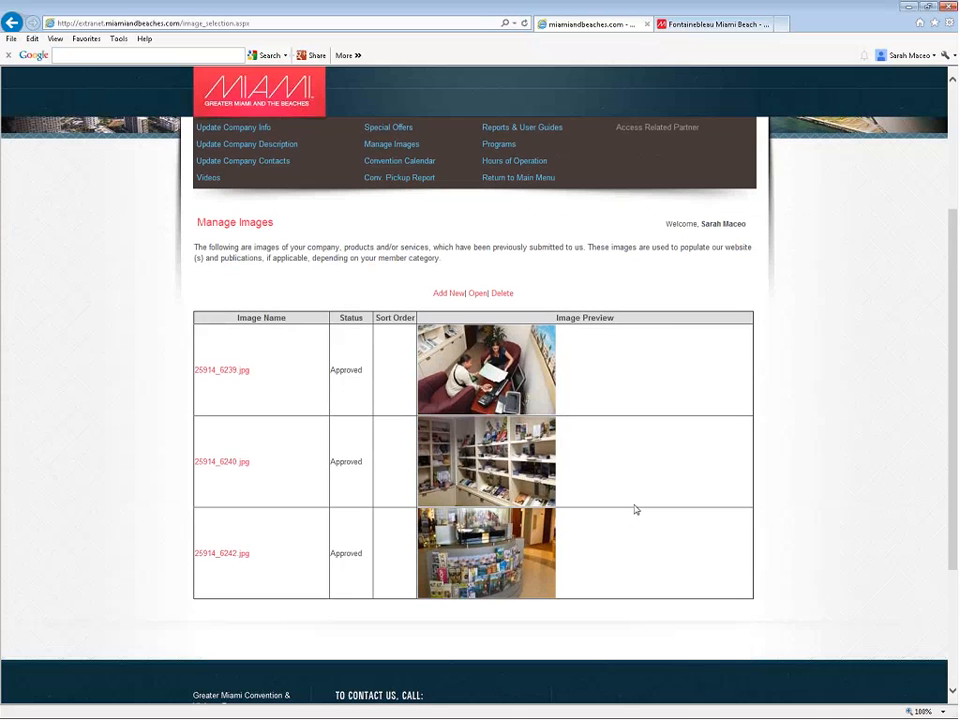
pyautogui.scroll(2, 634, 510)
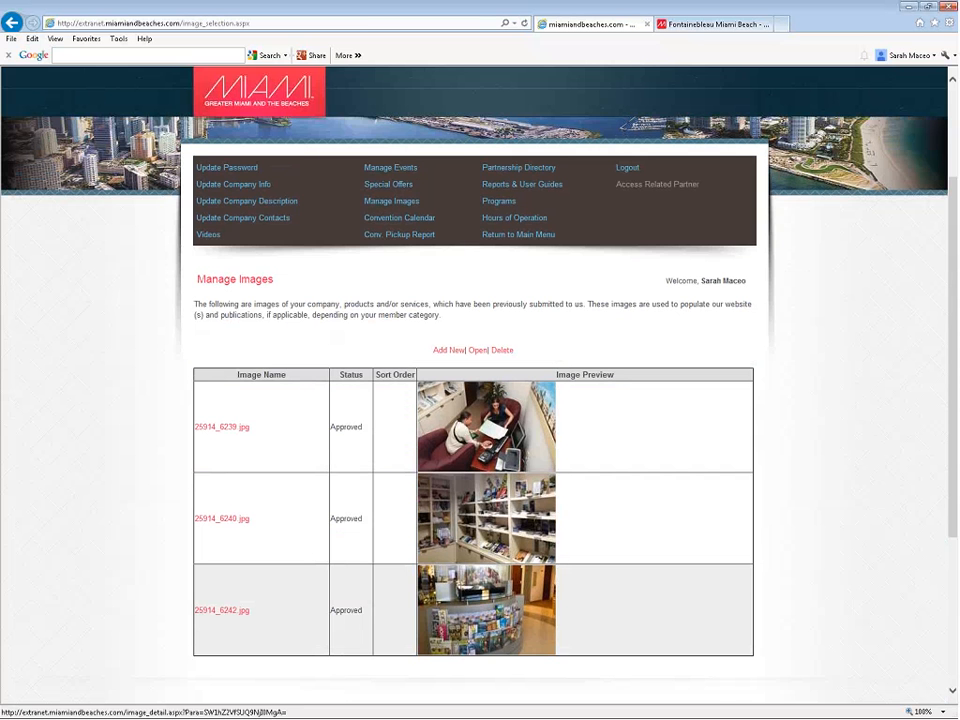
pyautogui.click(451, 351)
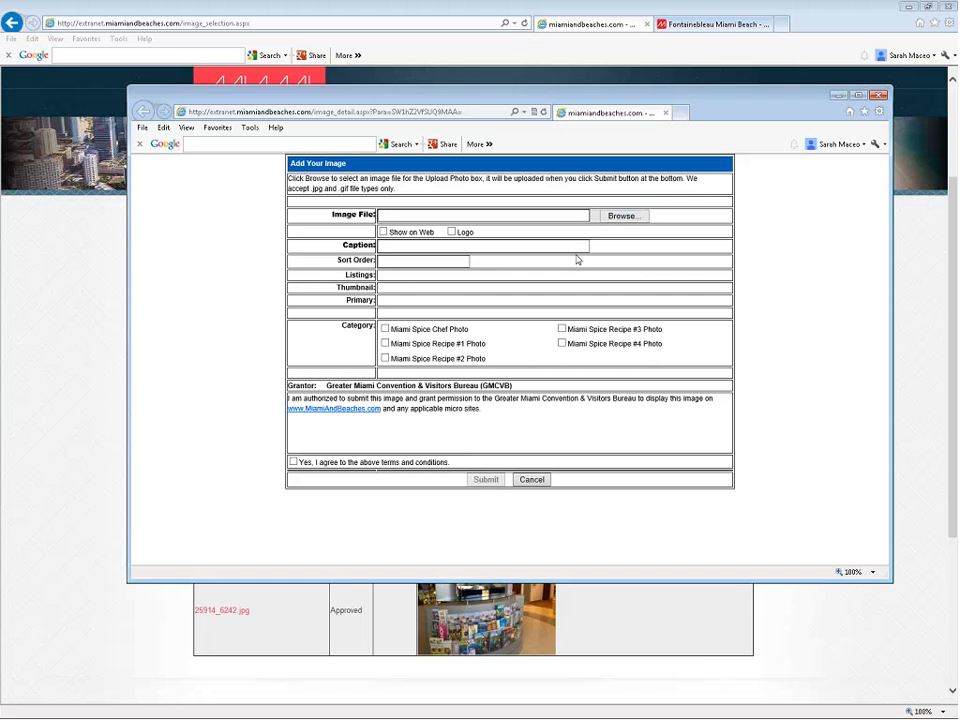
# - Bring up the file chooser for the Image File field of the Add Your Image form
pyautogui.click(622, 216)
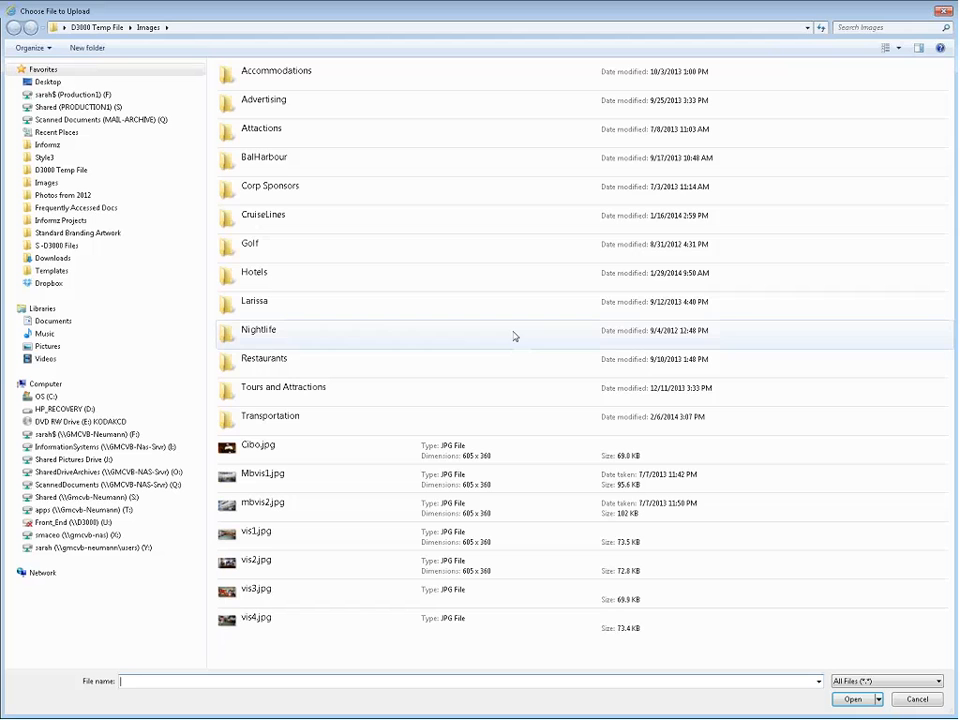
# - Load 5starexperience.jpg from the Hotels folder into the Image File field
pyautogui.click(290, 287)
pyautogui.doubleClick(290, 287)
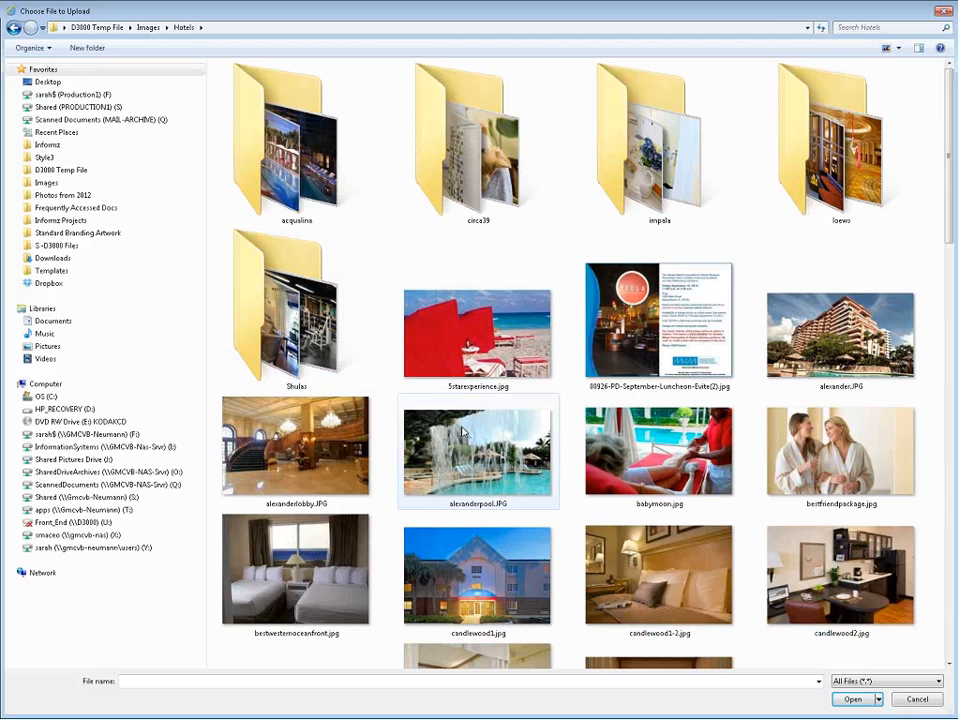
pyautogui.click(503, 358)
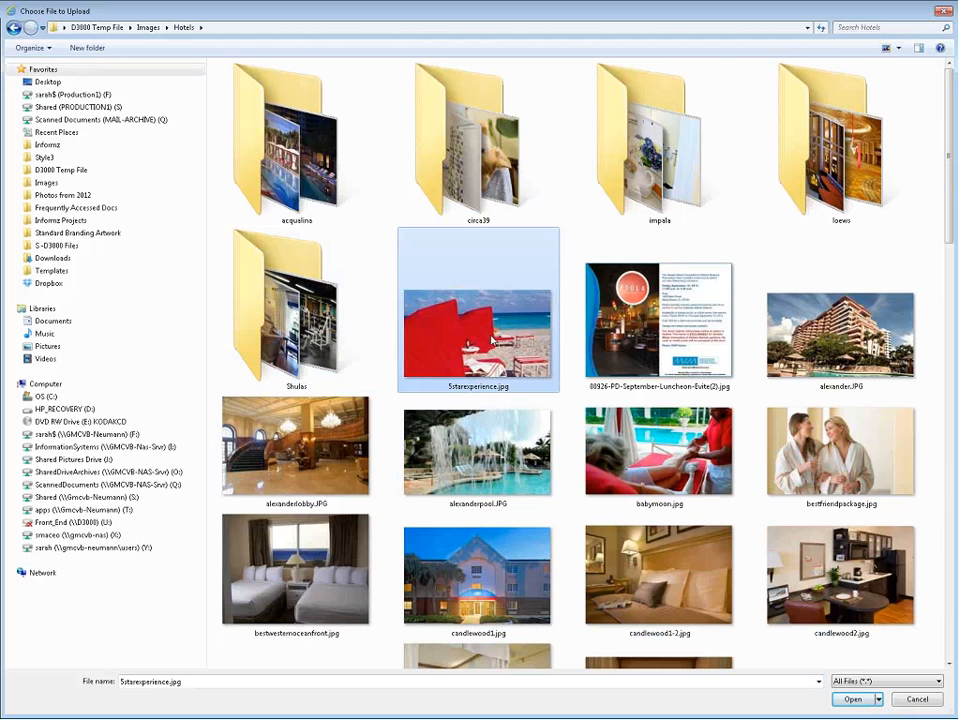
pyautogui.doubleClick(492, 341)
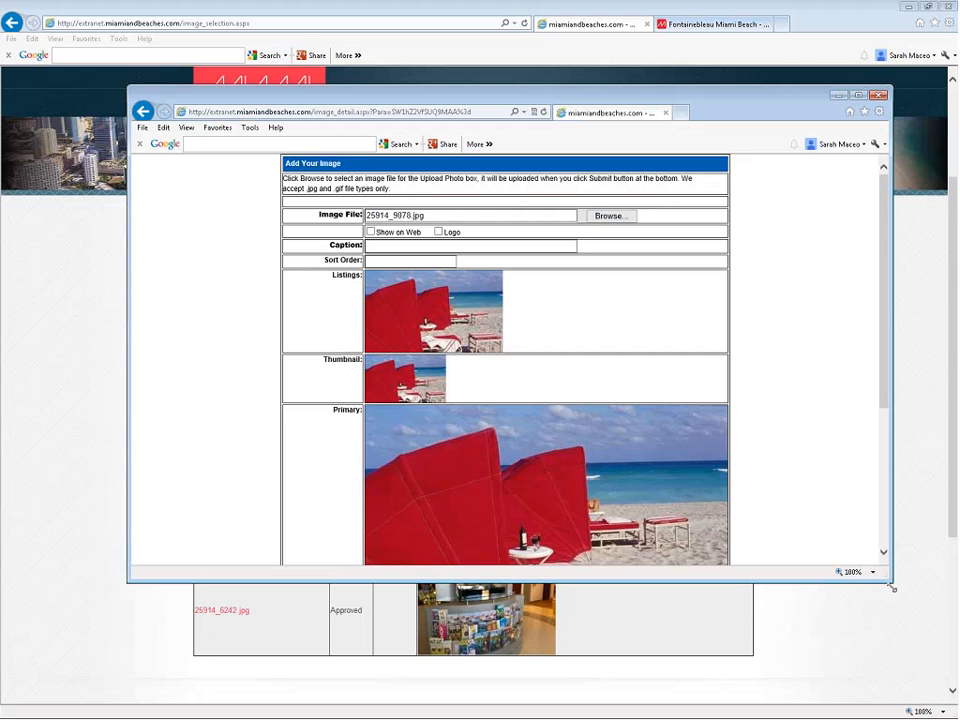
# - Enlarge the Add Your Image window and turn on Show on Web for the cabana image
pyautogui.moveTo(892, 588); pyautogui.dragTo(917, 695)
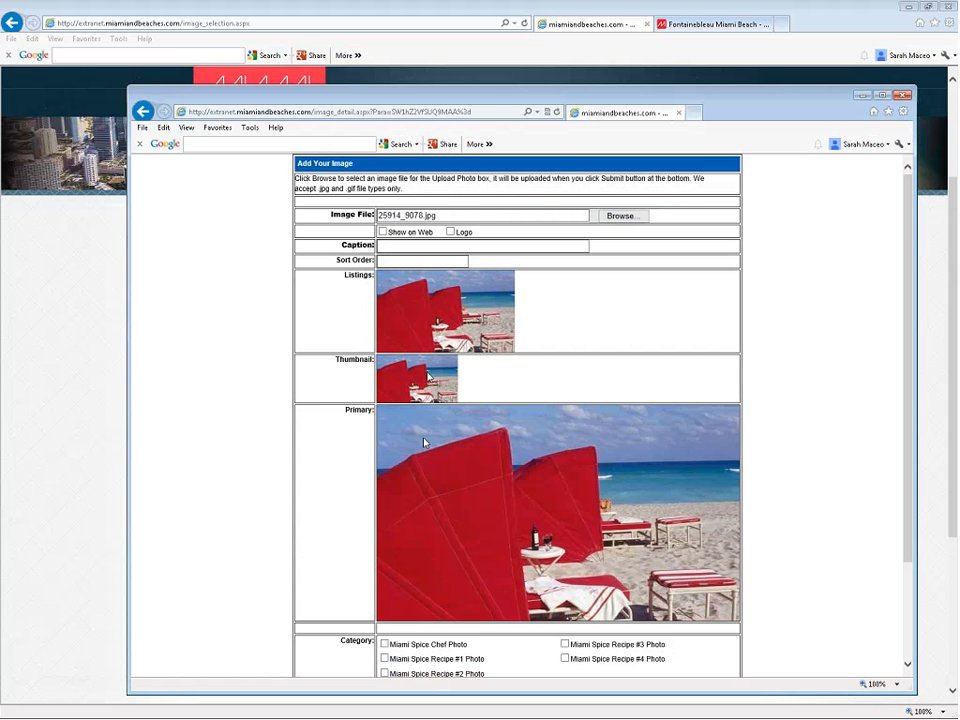
pyautogui.scroll(-1, 422, 439)
pyautogui.scroll(1, 422, 439)
pyautogui.click(382, 232)
# - Enter 'Cabanas on our private beach' as the image caption
pyautogui.click(432, 248)
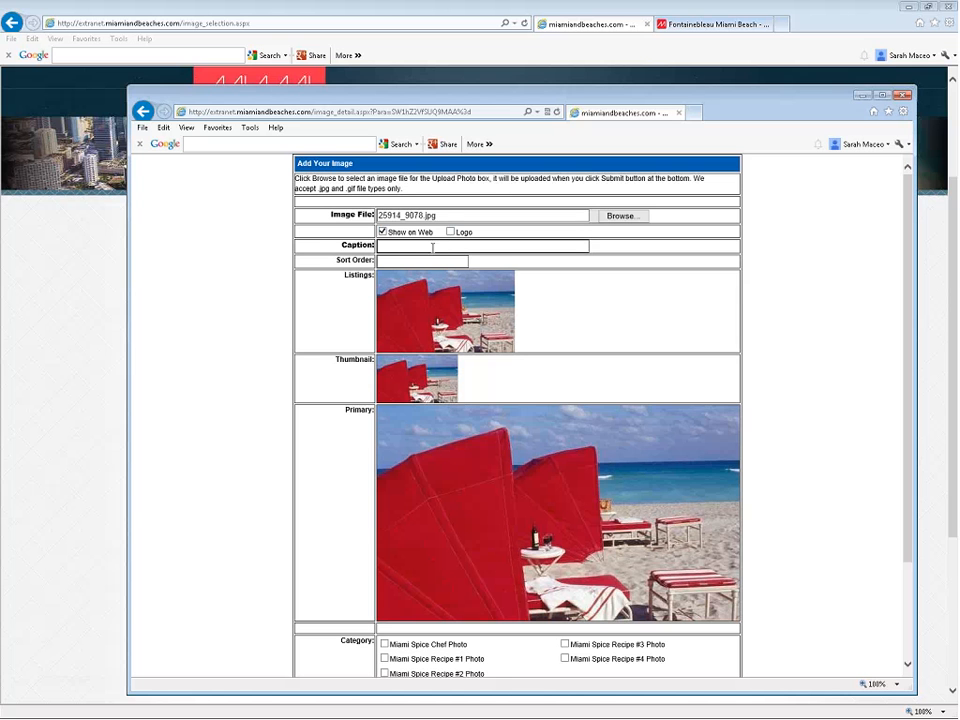
pyautogui.write('Cabanas on our private beach')
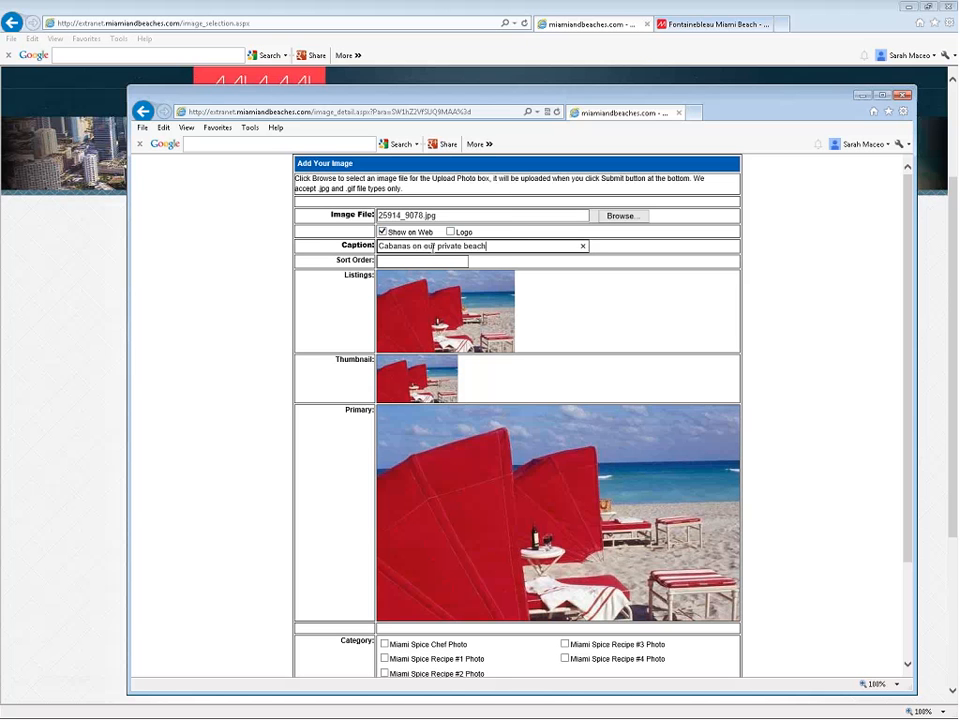
pyautogui.click(434, 260)
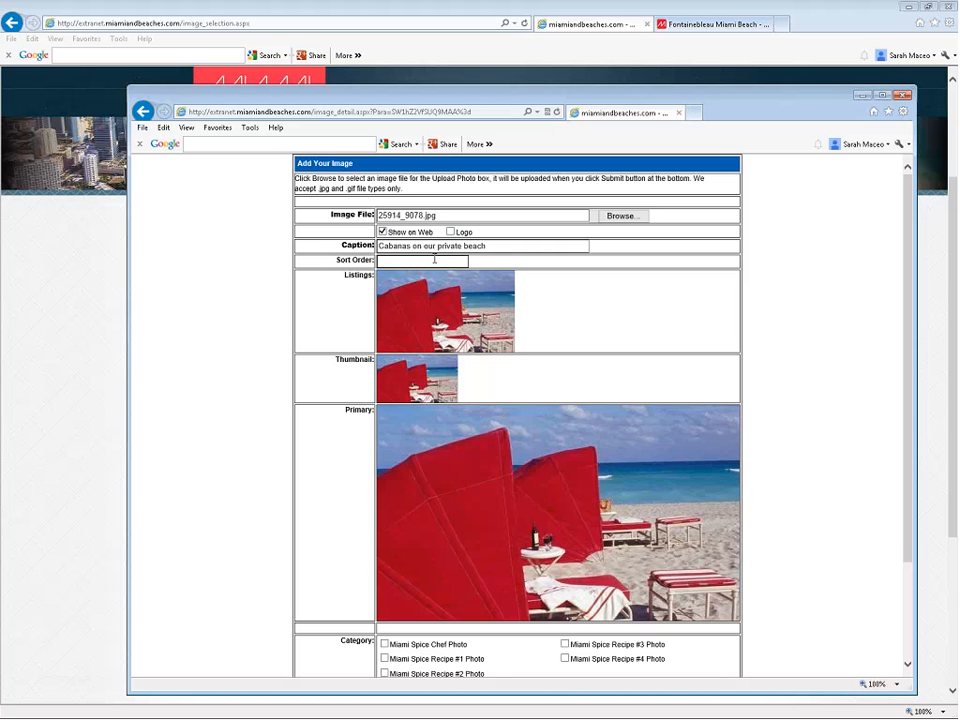
pyautogui.scroll(-1, 449, 287)
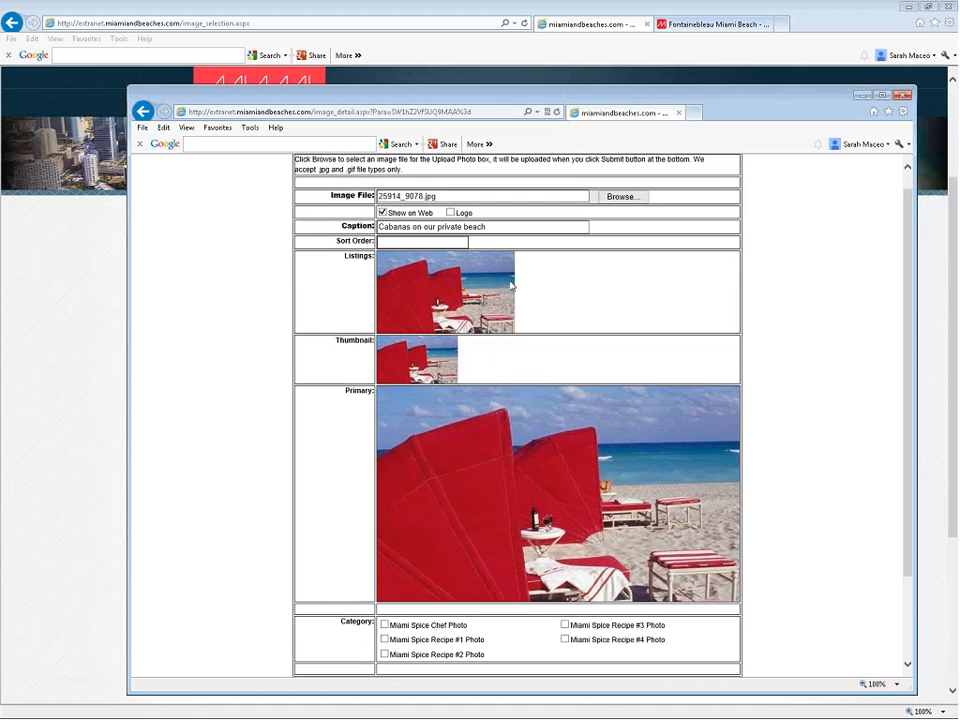
# - Agree to the terms and conditions and submit the cabana image
pyautogui.scroll(-3, 467, 280)
pyautogui.scroll(-1, 467, 281)
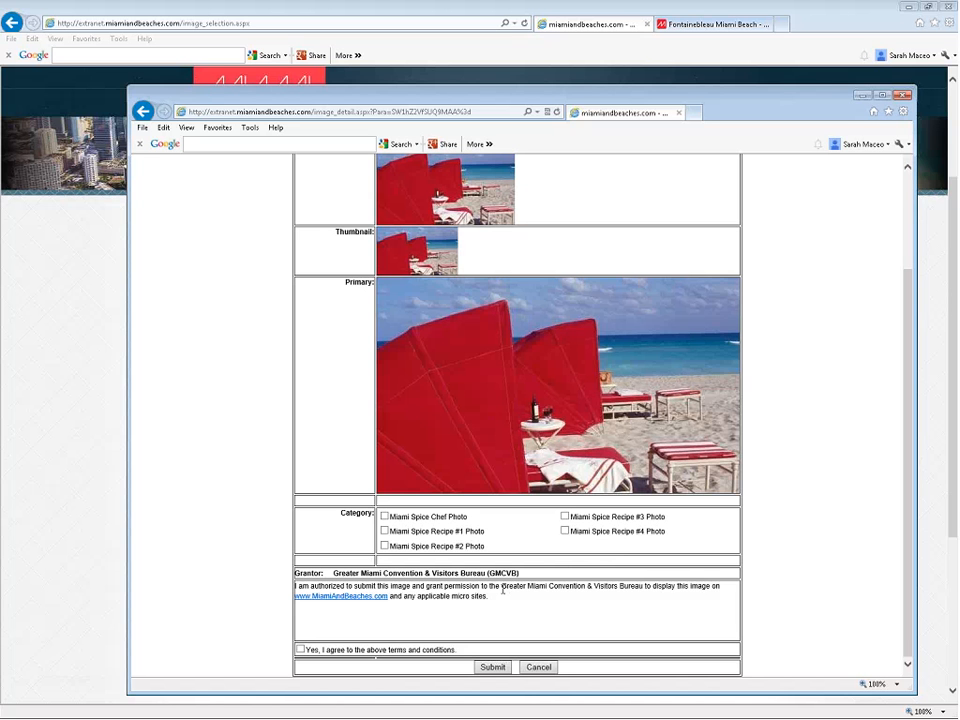
pyautogui.click(300, 651)
pyautogui.click(493, 668)
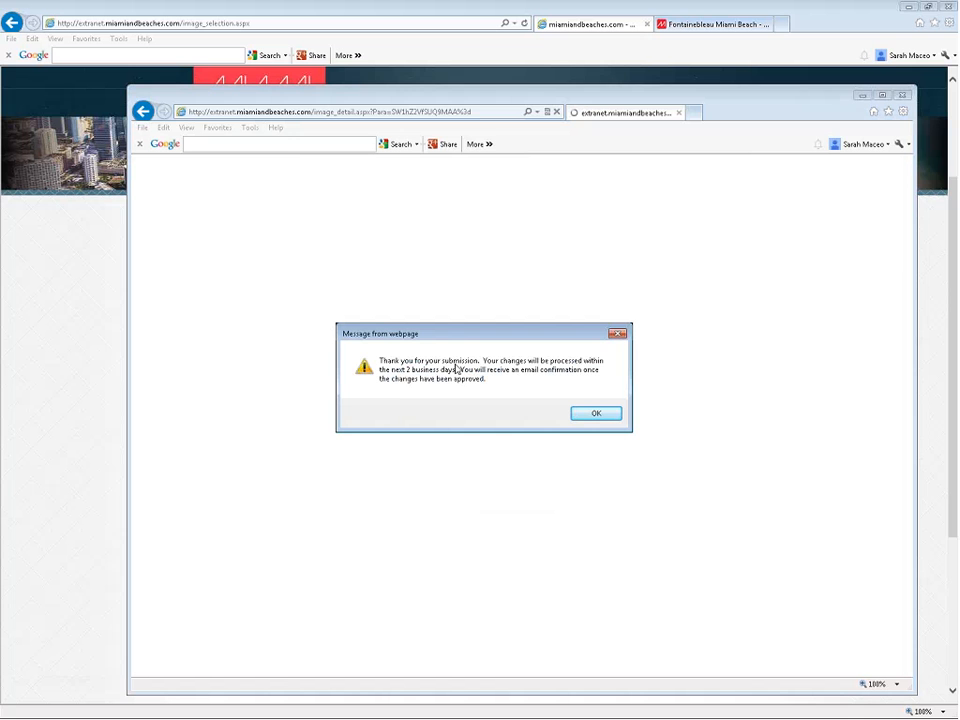
# - Dismiss the thank-you message and confirm closing the upload window
pyautogui.click(600, 414)
pyautogui.click(515, 414)
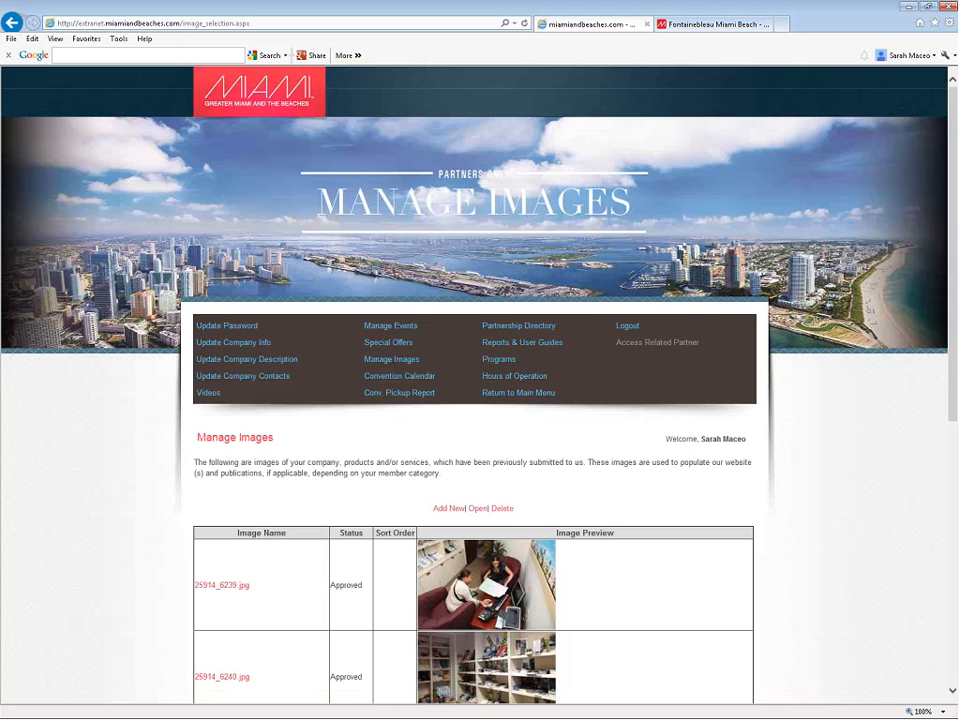
# - Select the 25914_9078.jpg row in the image table and delete it
pyautogui.scroll(-3, 561, 446)
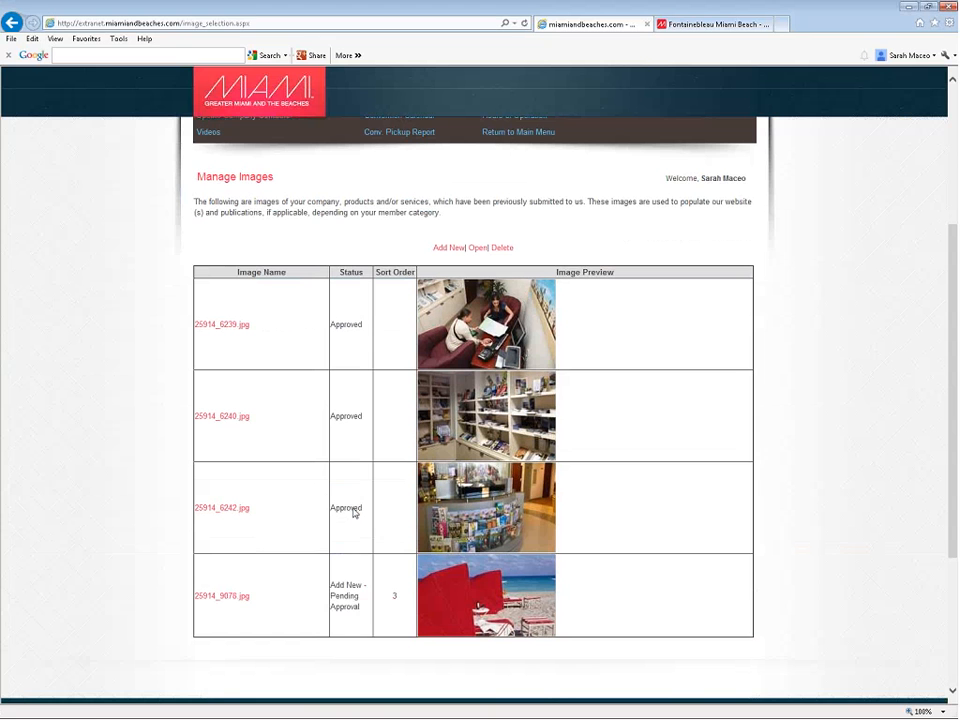
pyautogui.doubleClick(394, 596)
pyautogui.click(650, 612)
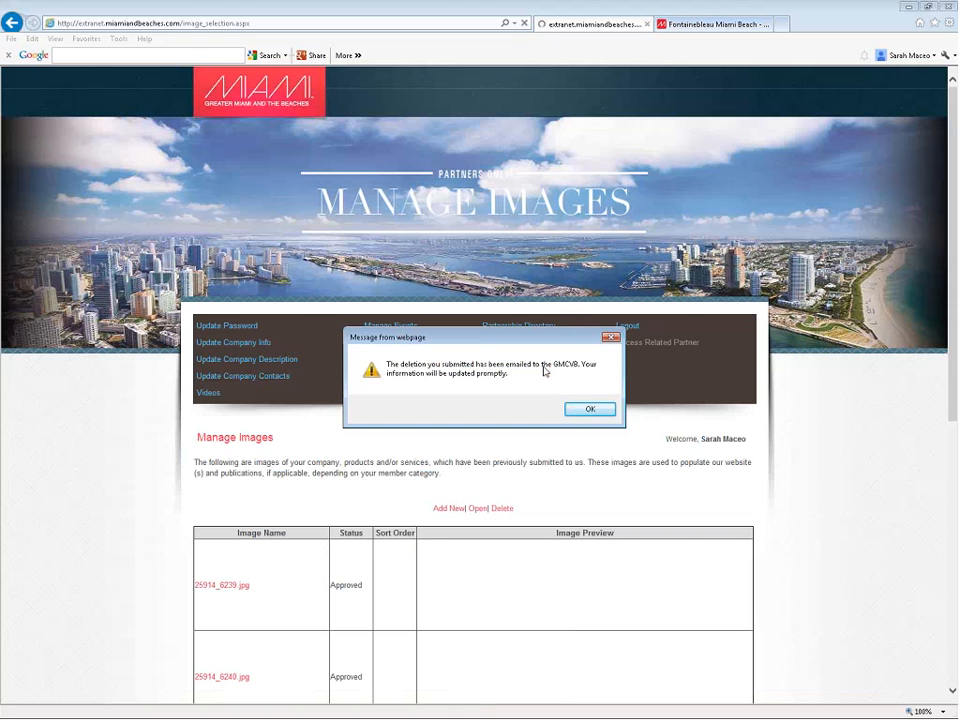
# - Dismiss the deletion alert and check 25914_9078.jpg now shows Deleted - Pending Approval
pyautogui.click(589, 408)
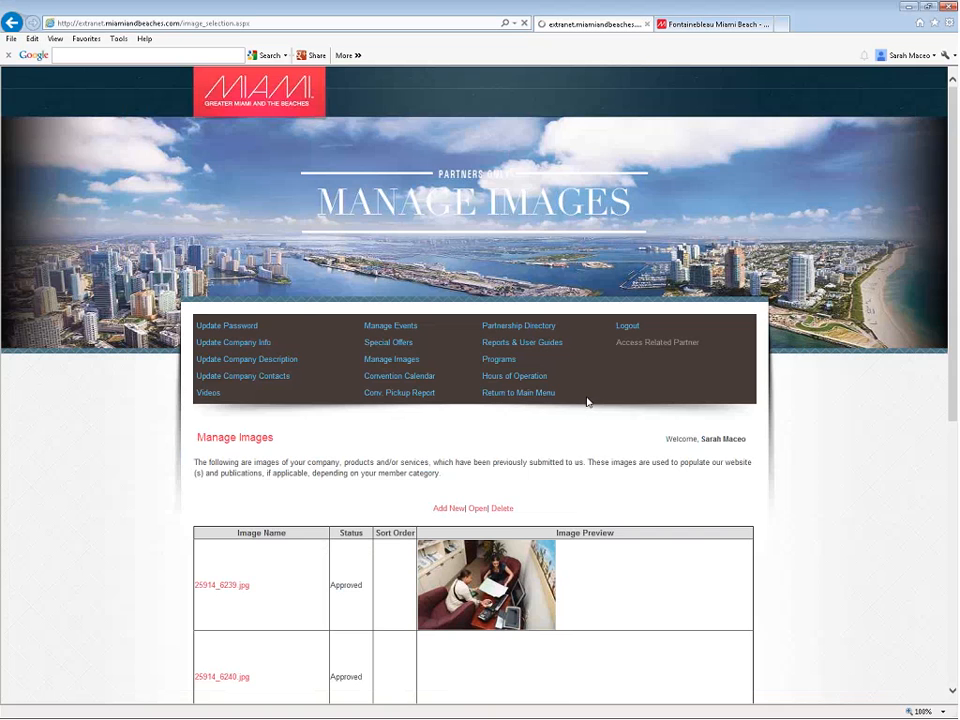
pyautogui.scroll(-5, 589, 401)
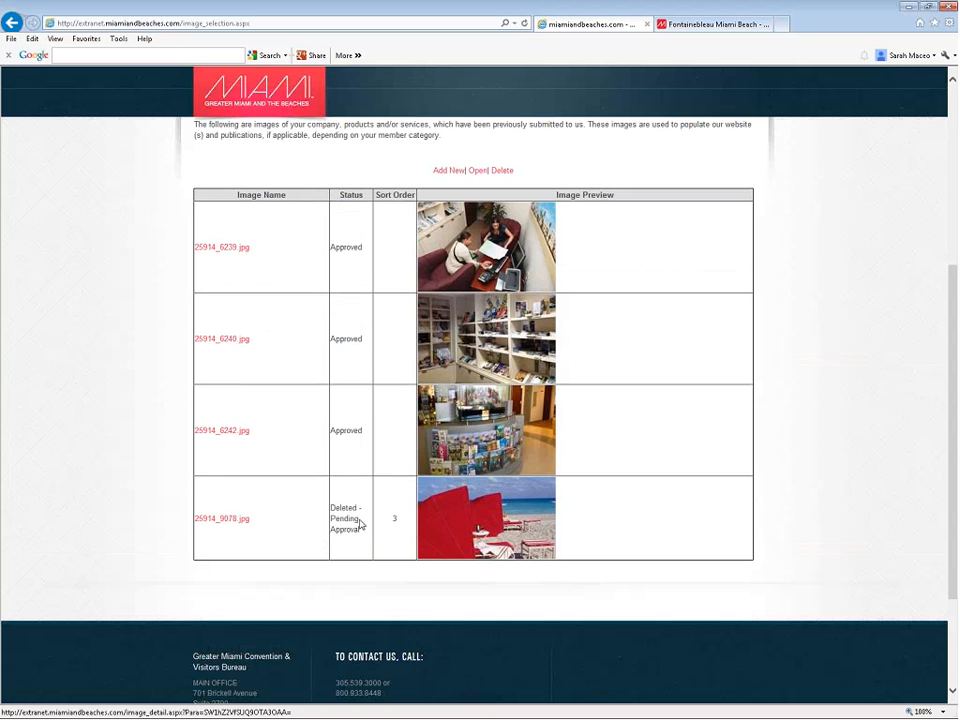
pyautogui.scroll(3, 561, 463)
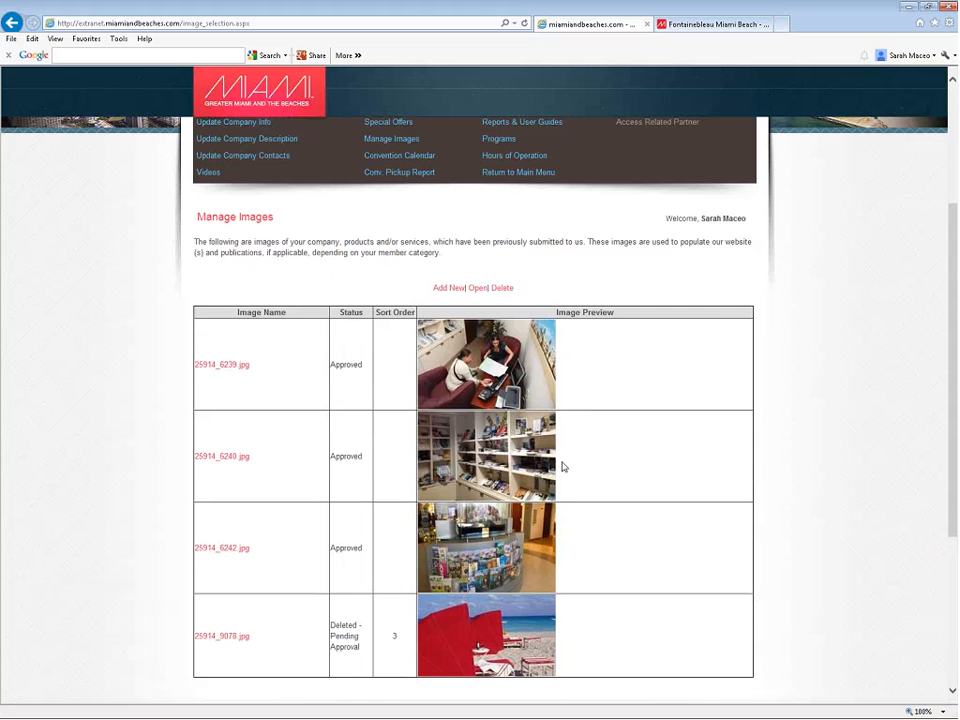